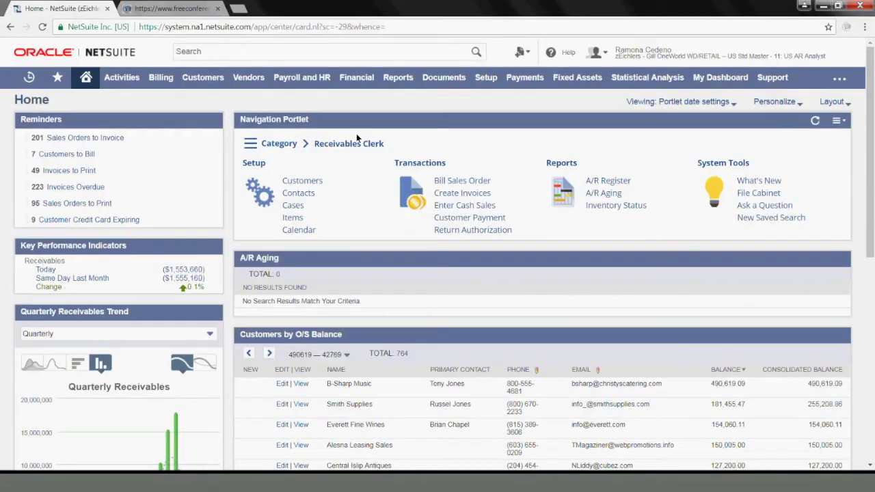
Step: Start a new customer record and set its form to Basic Customer Form
mouse_move(218, 80)
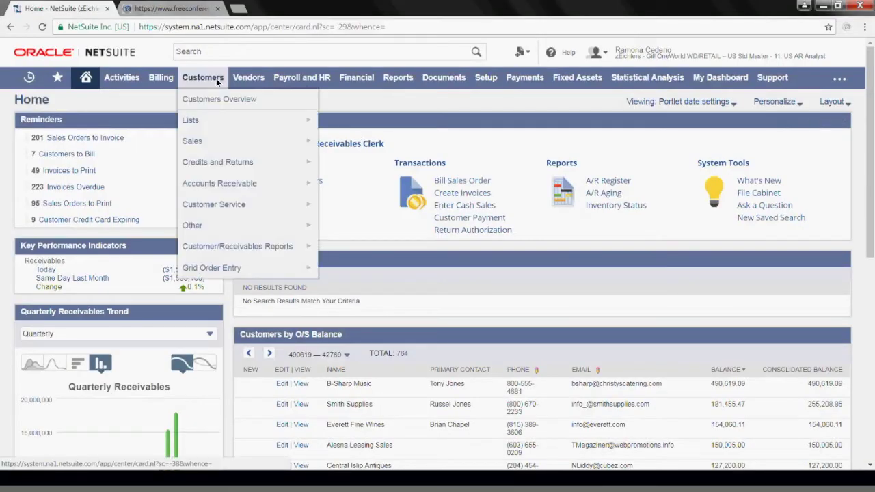
mouse_move(209, 121)
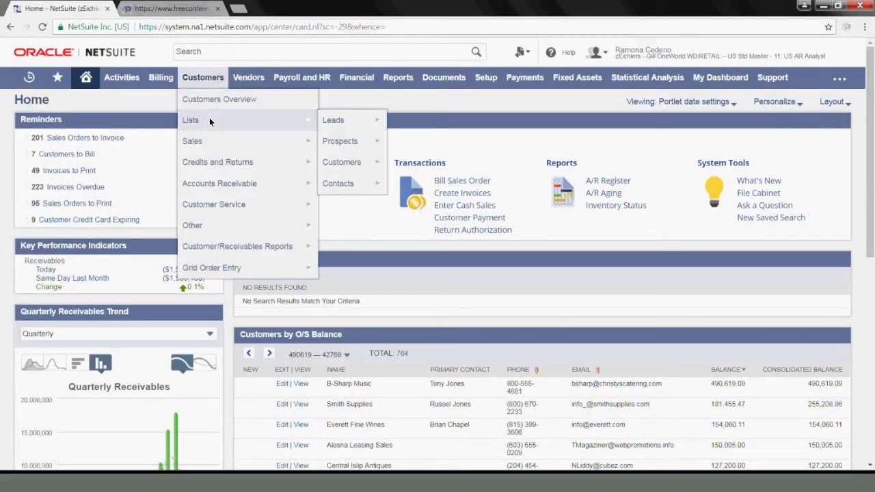
mouse_move(341, 162)
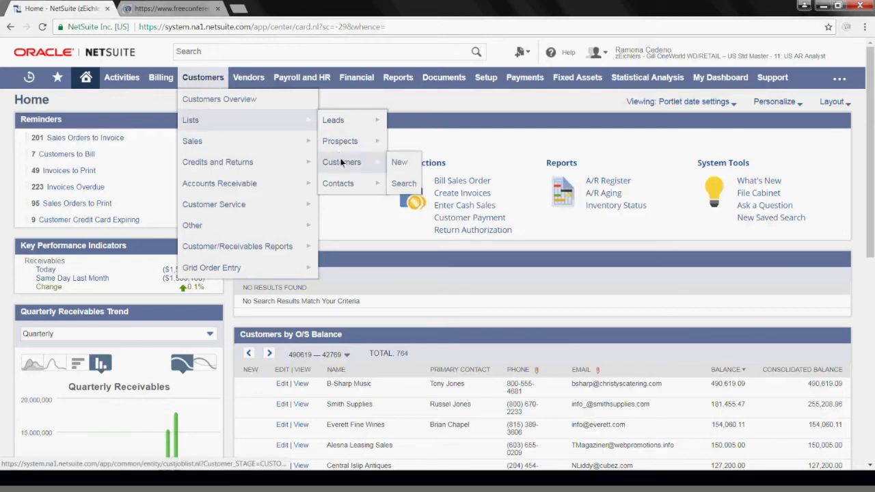
left_click(400, 164)
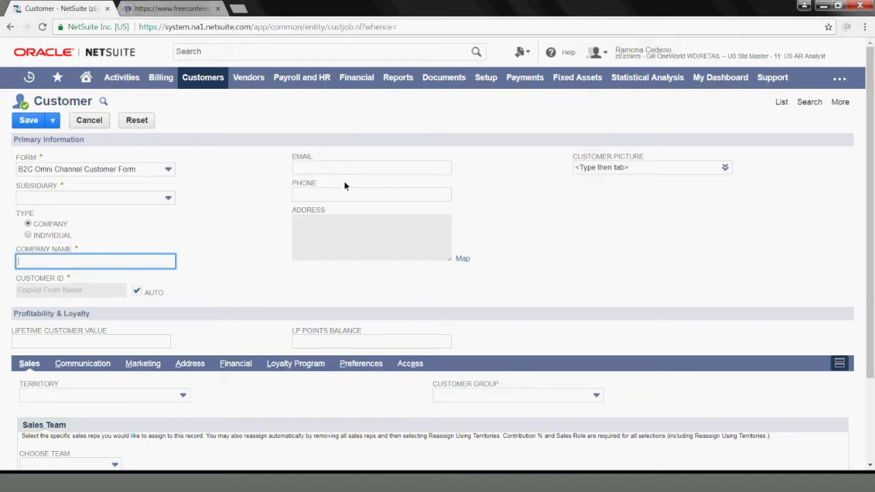
left_click(137, 168)
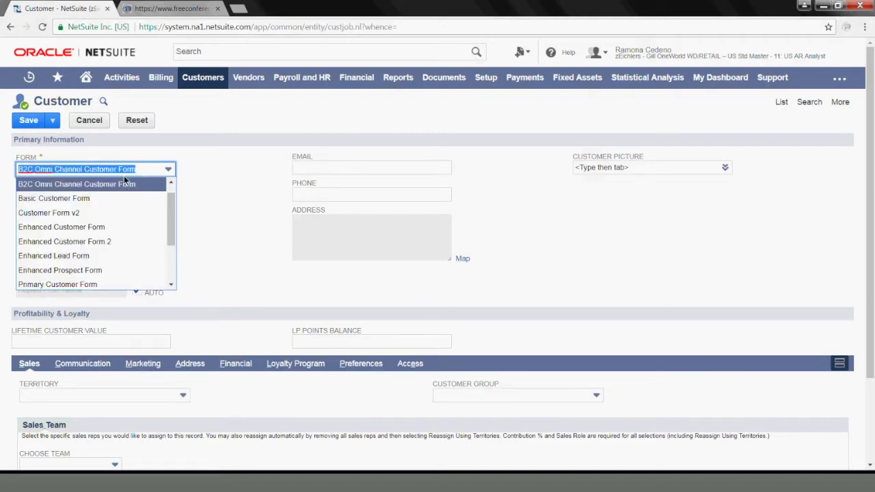
left_click(85, 198)
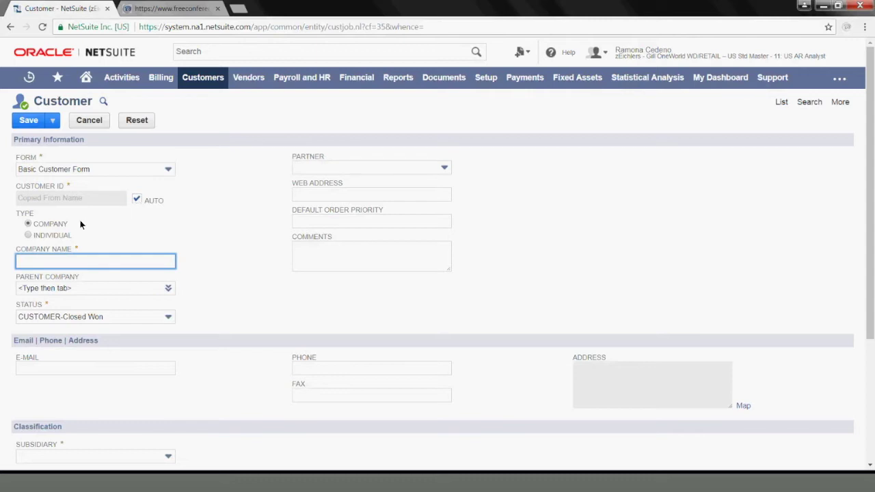
Step: Set the customer type to Company and enter New Company as the company name
left_click(29, 235)
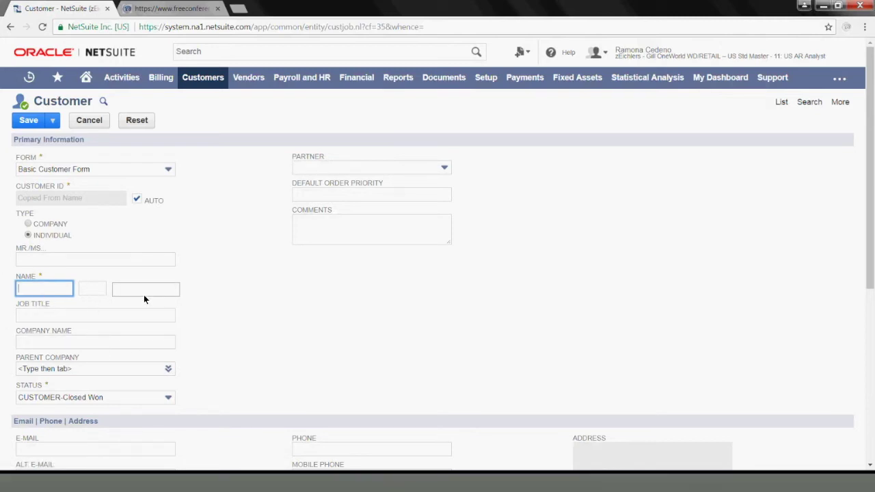
left_click(28, 222)
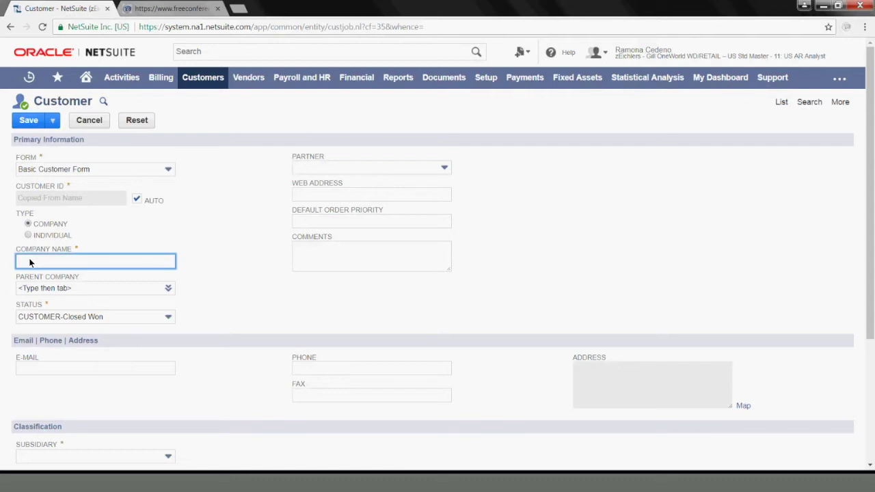
type("New Company")
key("Tab")
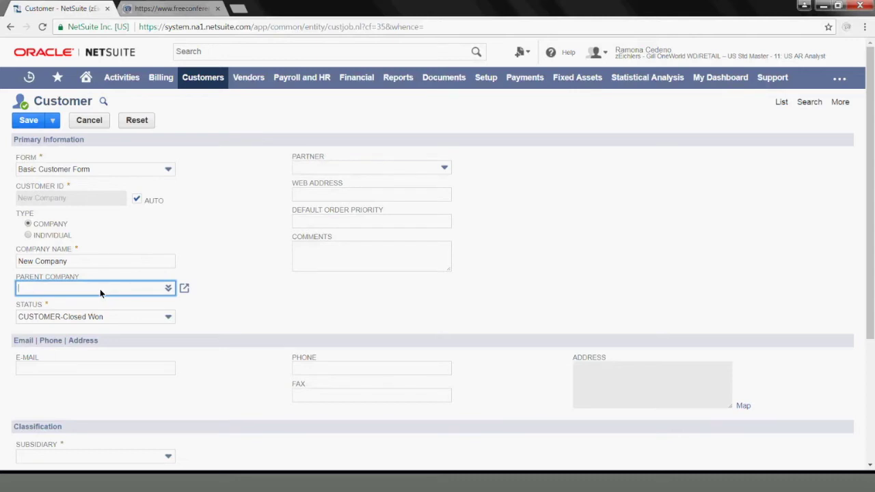
Step: Choose CUSTOMER-Closed Won as the customer's status
left_click(122, 319)
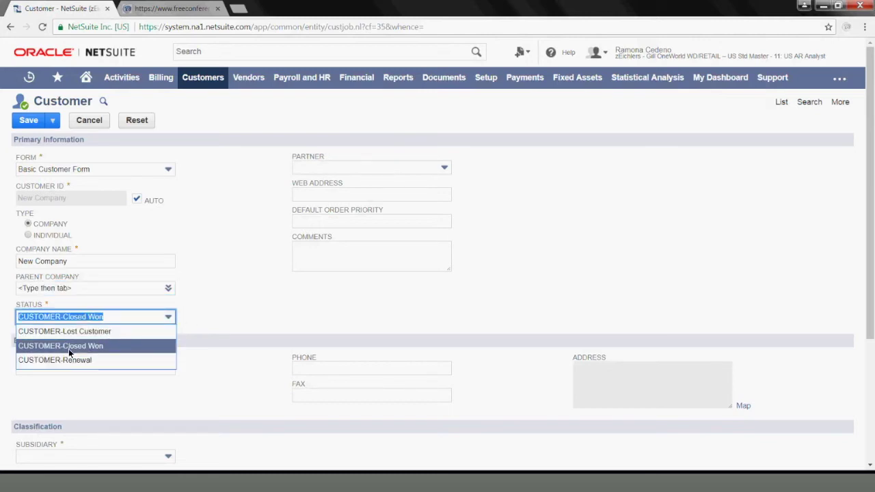
left_click(86, 346)
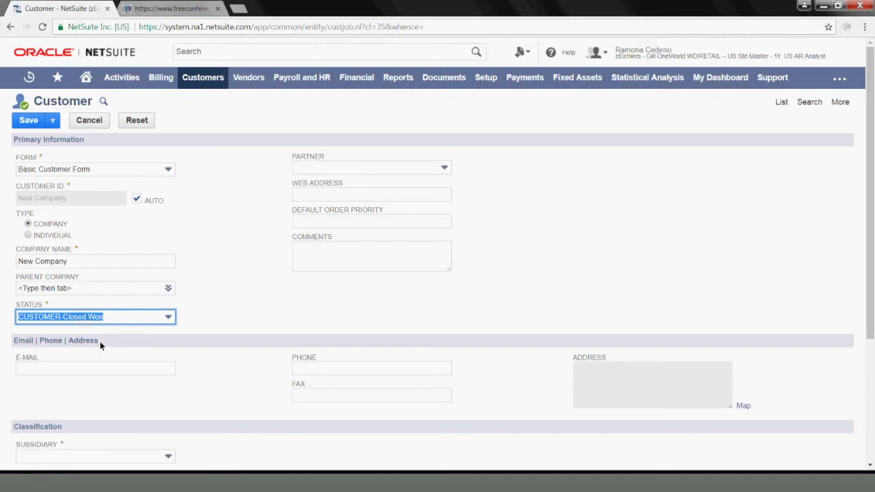
left_click(122, 324)
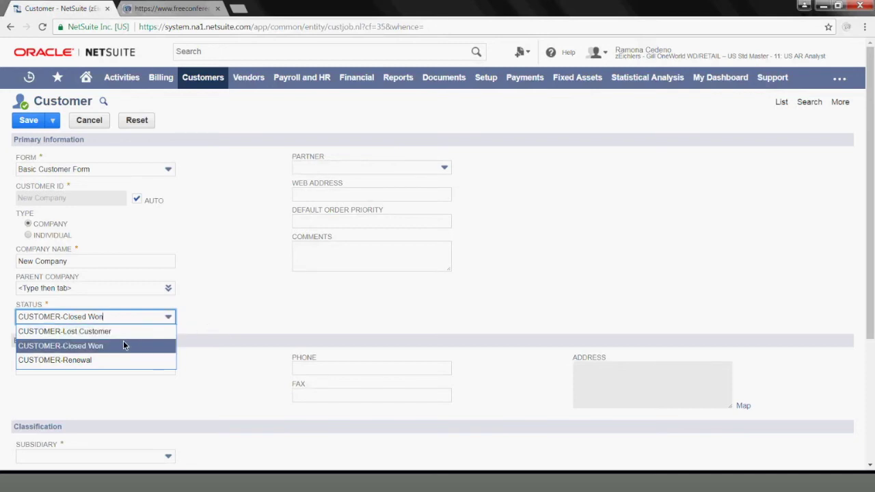
left_click(127, 344)
left_click(256, 299)
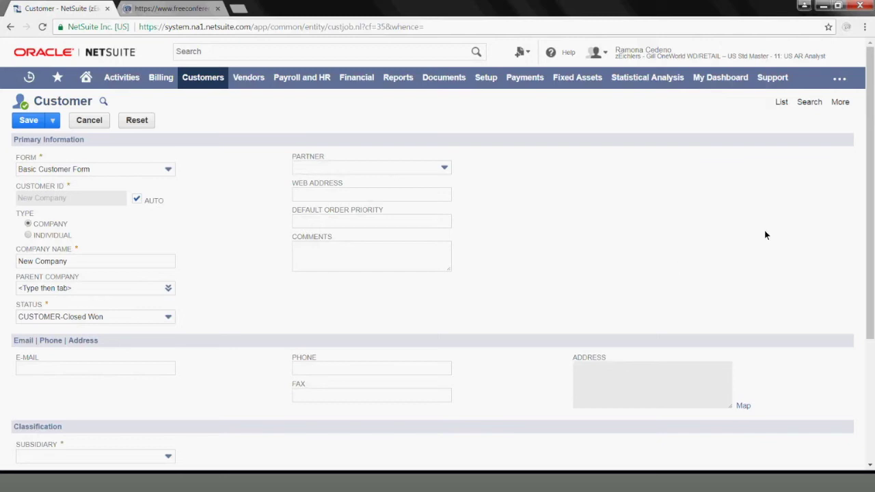
Step: Classify the customer under subsidiary US 1 with the customer type Corporation
left_click_drag(873, 197, 874, 217)
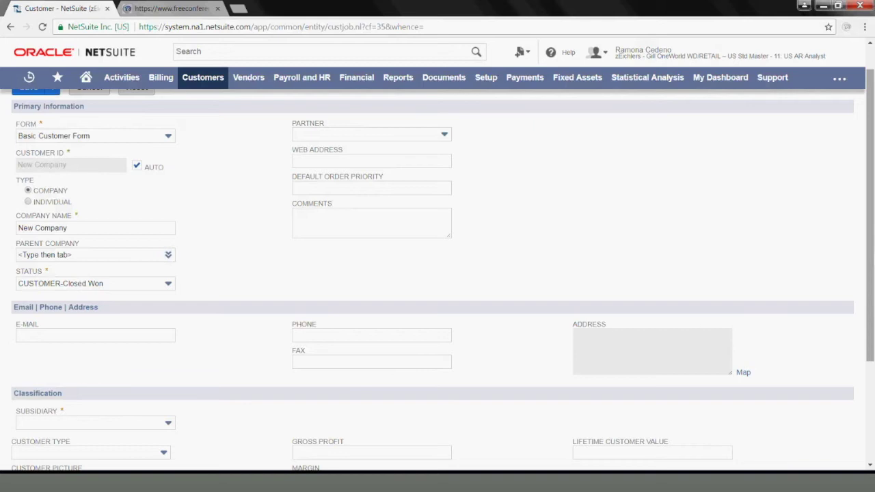
left_click_drag(870, 216, 871, 282)
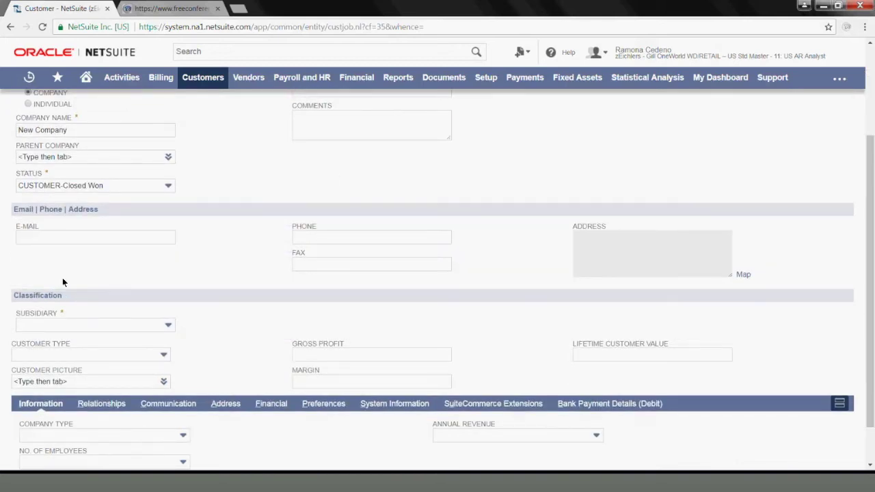
left_click(50, 324)
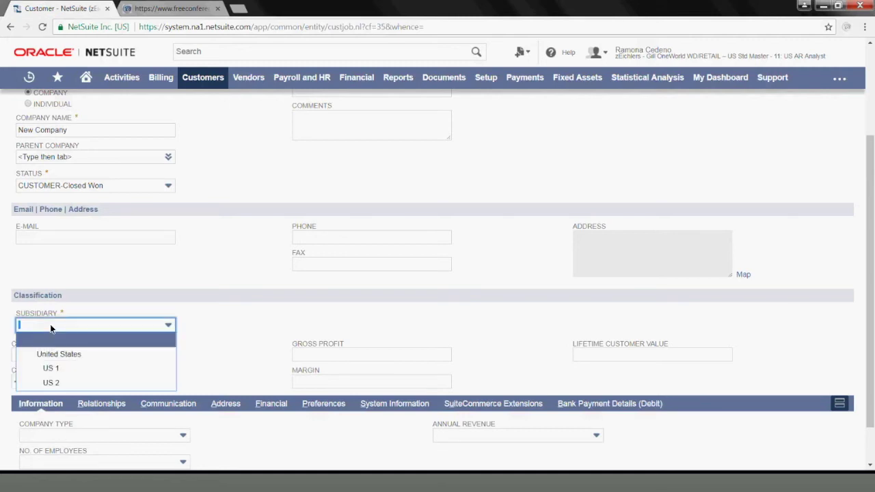
left_click(54, 369)
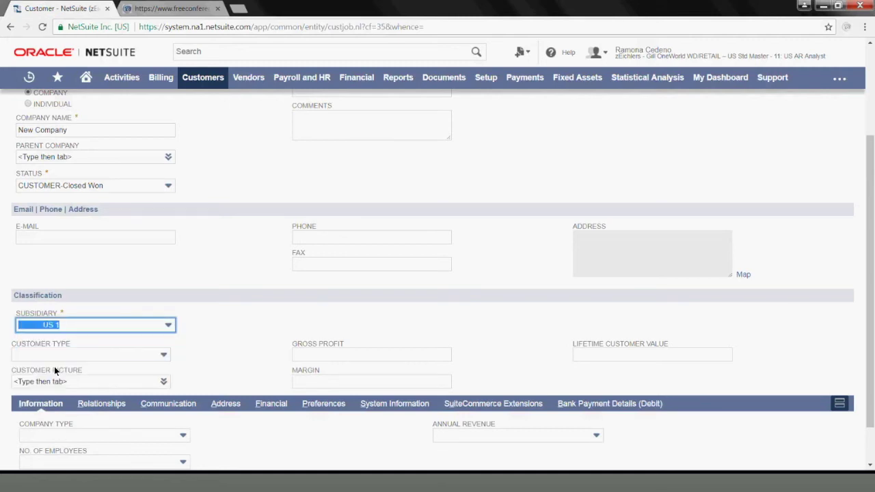
left_click(135, 356)
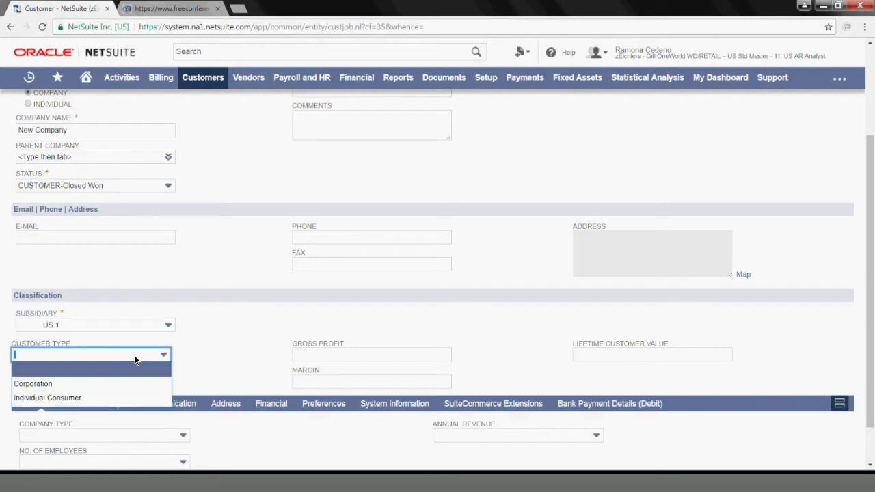
left_click(57, 387)
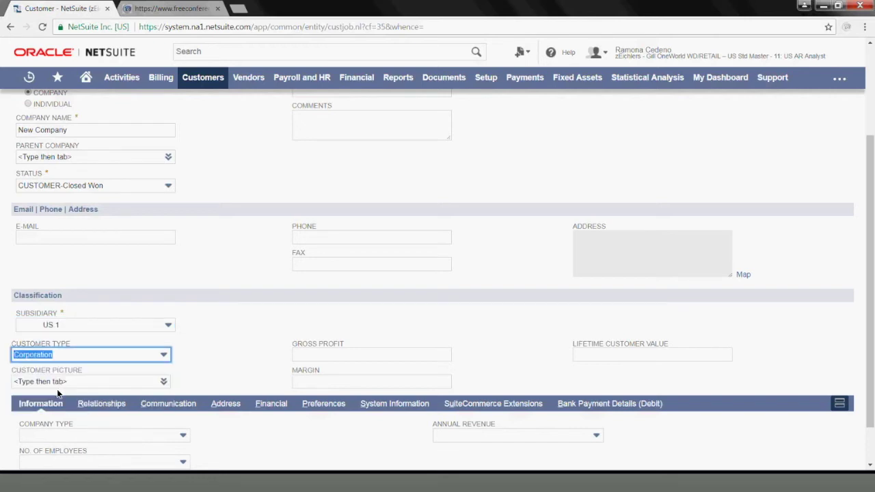
left_click(221, 360)
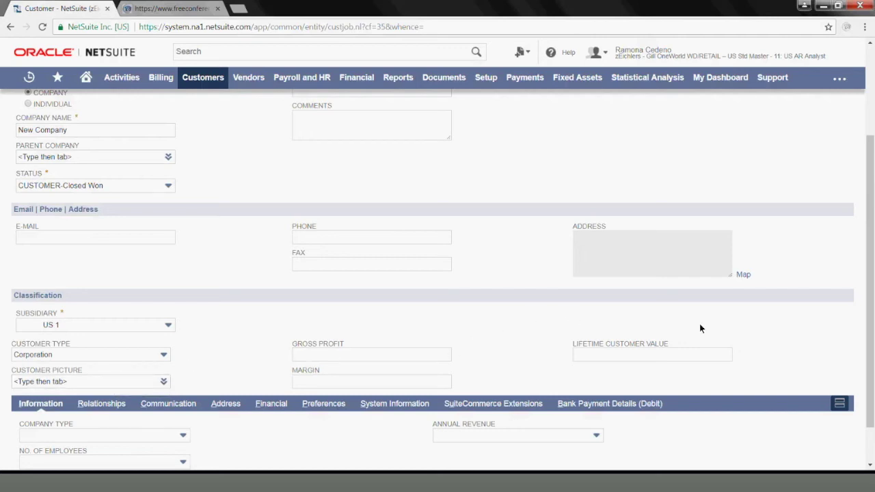
Step: Review the available company types and the contact and phone call sections of the customer record
scroll(872, 224, "down", 1)
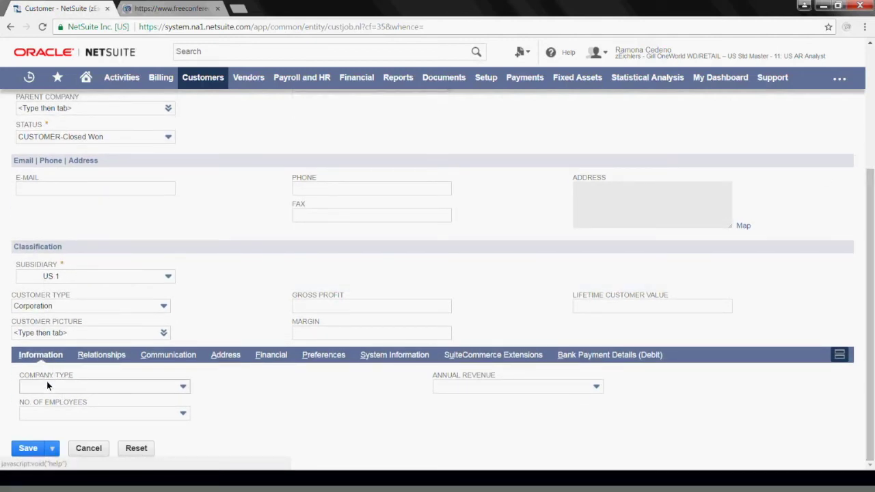
left_click(47, 387)
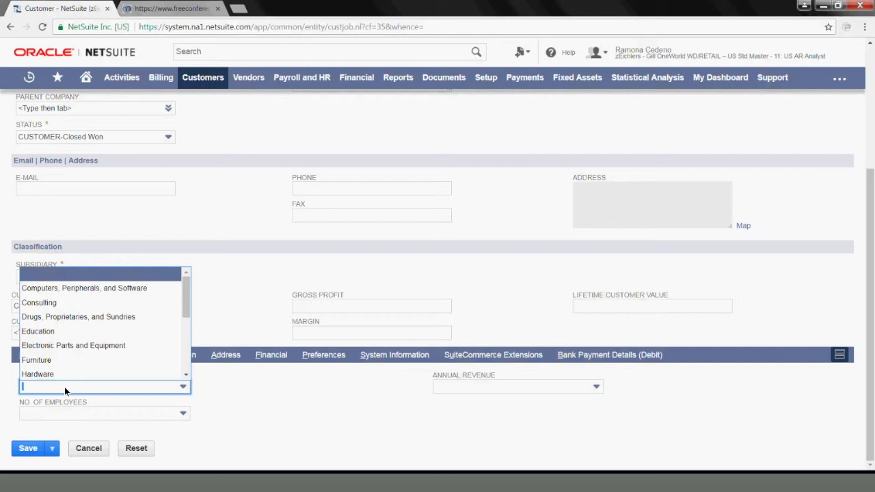
left_click(219, 393)
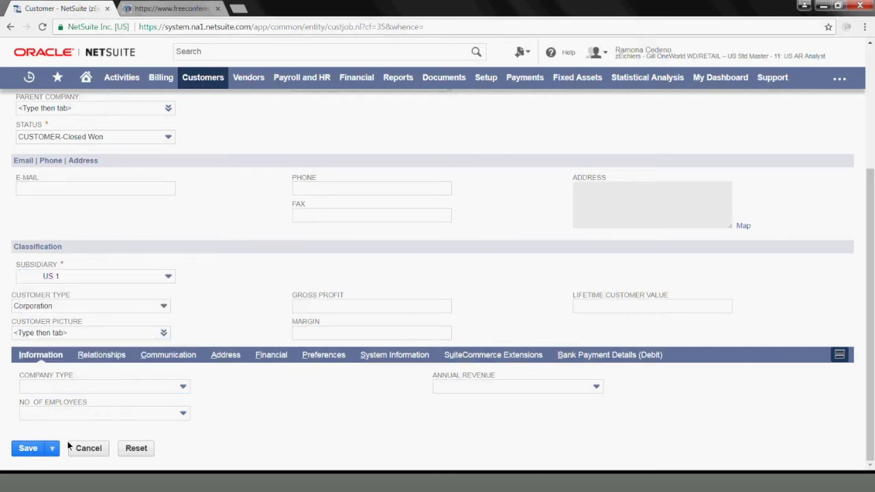
left_click(108, 358)
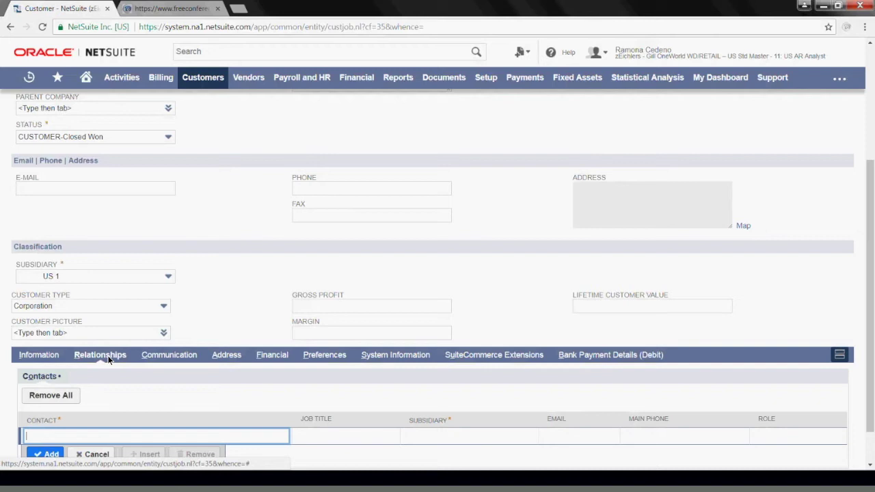
left_click(145, 356)
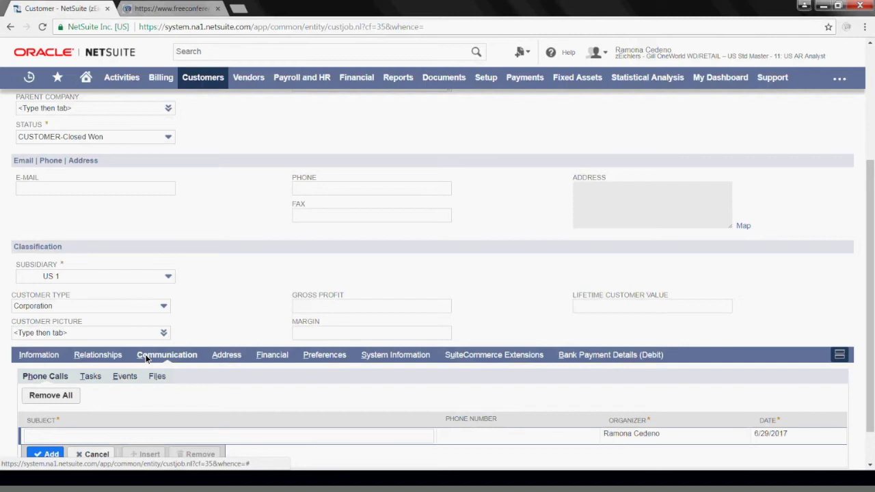
Step: Open the details of a new default shipping and billing address and enter Test as its first address line
left_click(231, 355)
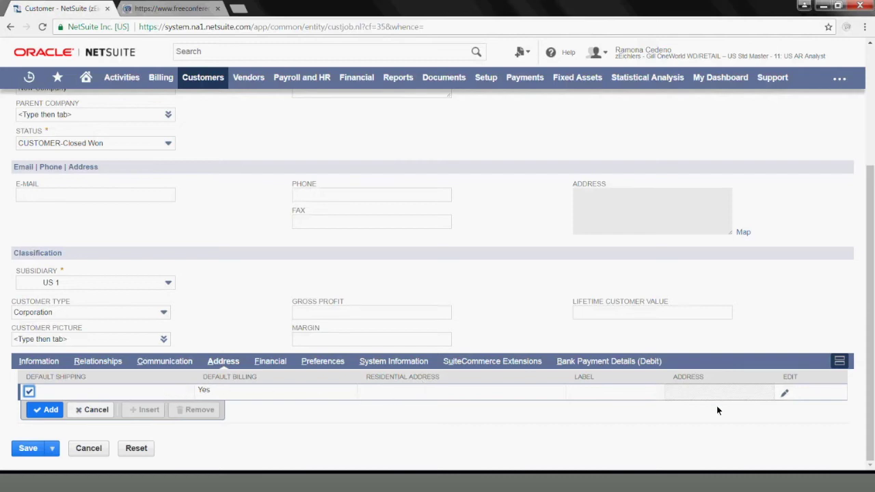
left_click(785, 394)
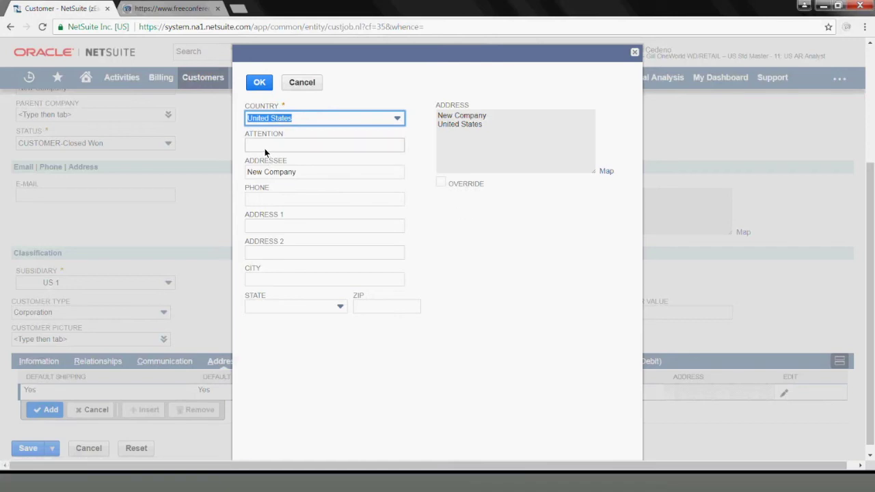
left_click(278, 197)
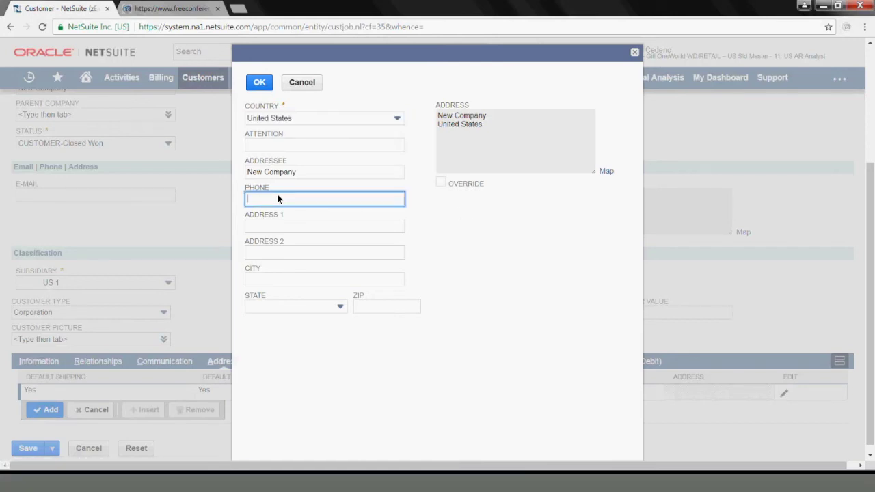
left_click(256, 229)
type("Test")
key("Tab")
key("Tab")
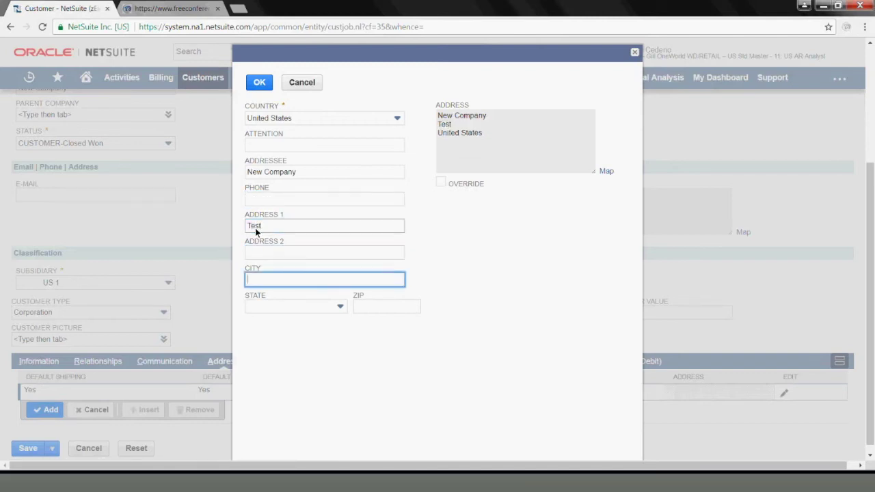
Step: Set the address's city and state to New York and fill in its ZIP code
type("New York")
key("Tab")
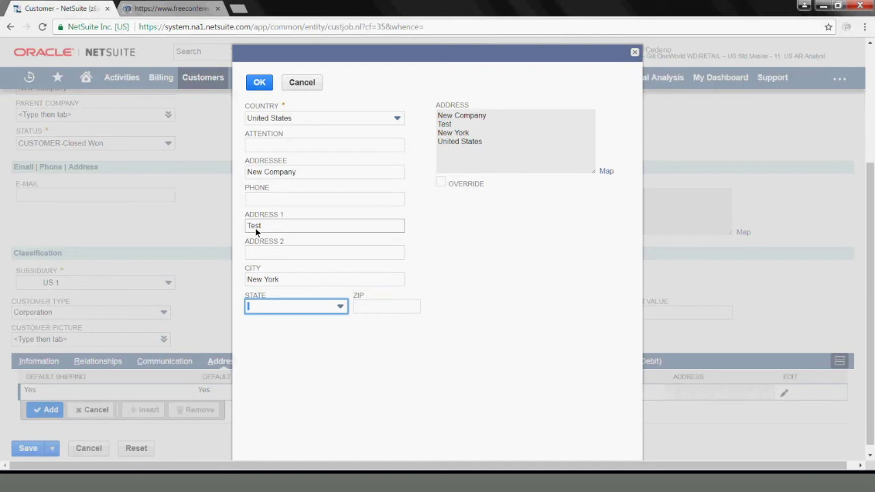
type("n")
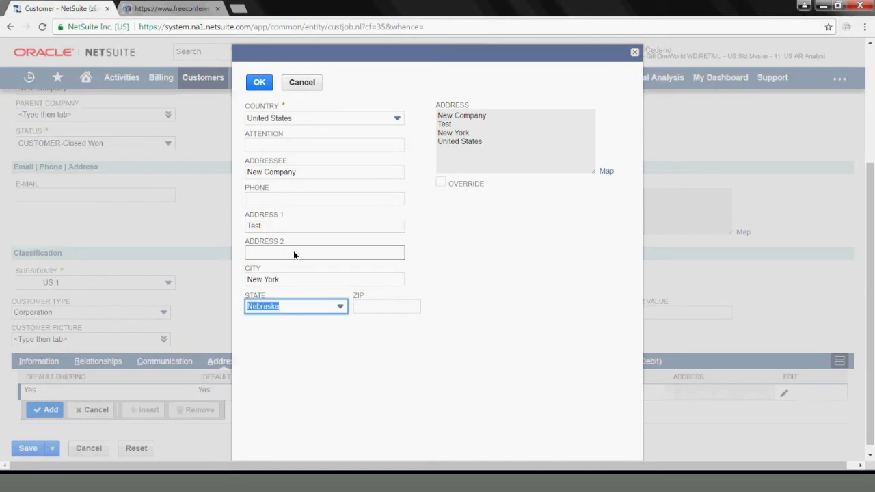
left_click(290, 304)
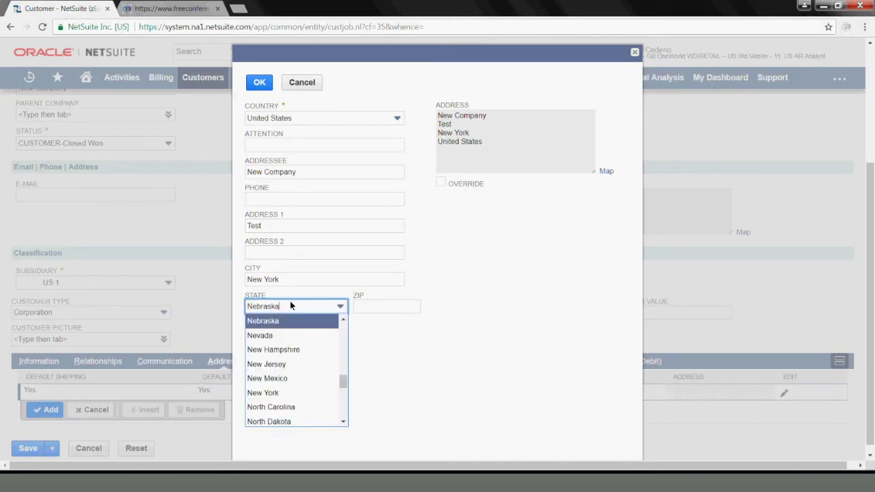
left_click(276, 393)
left_click(383, 306)
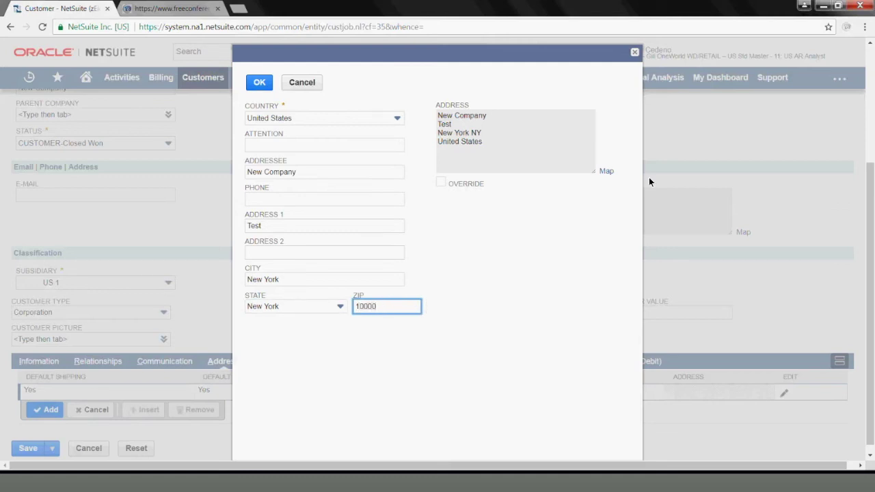
scroll(864, 255, "down", 1)
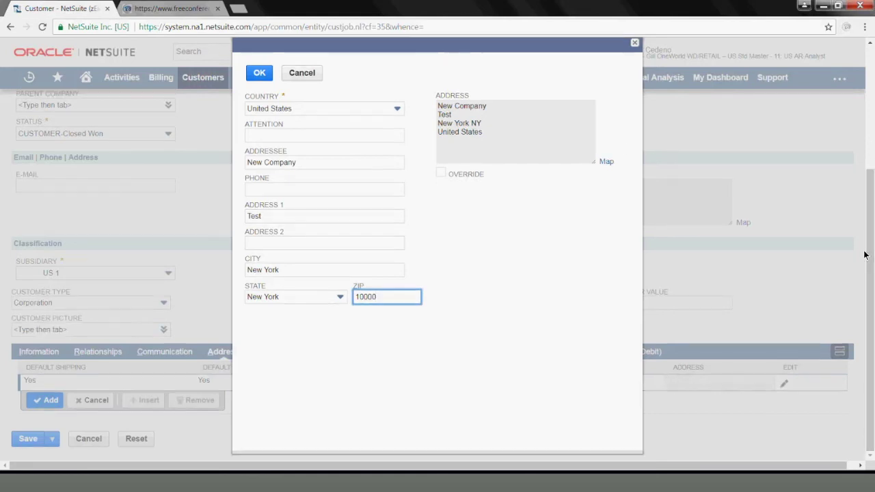
key("Tab")
scroll(865, 255, "up", 3)
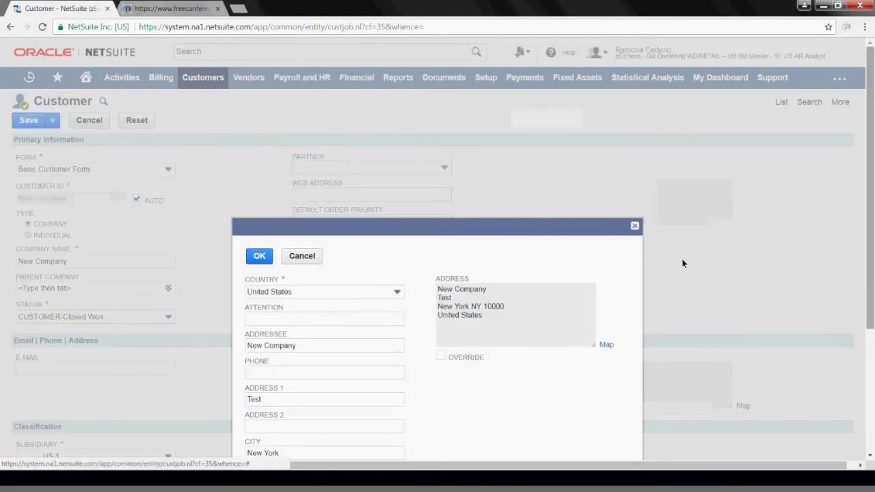
Step: Confirm the address details and return to the default shipping and billing address line of the customer record
left_click(259, 257)
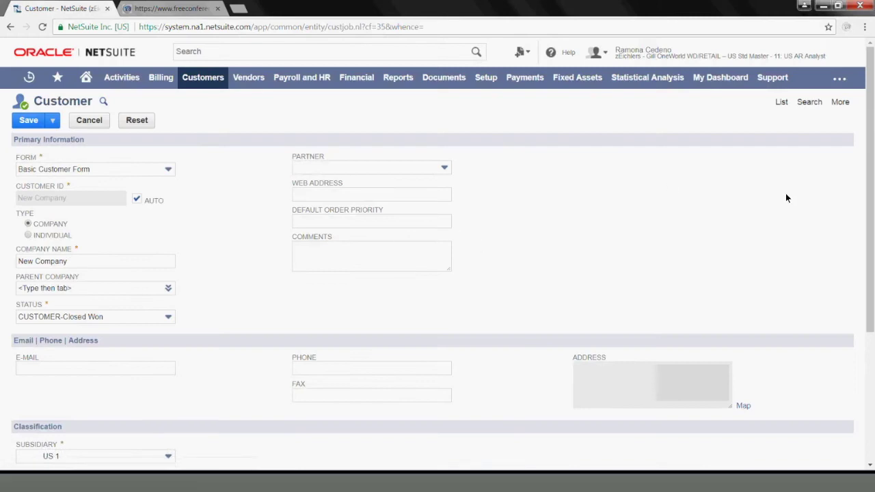
left_click_drag(872, 179, 870, 298)
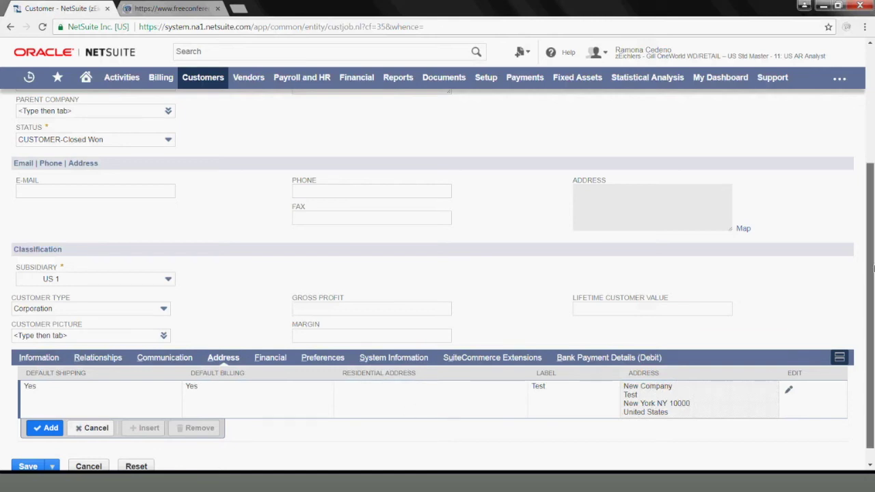
left_click(279, 394)
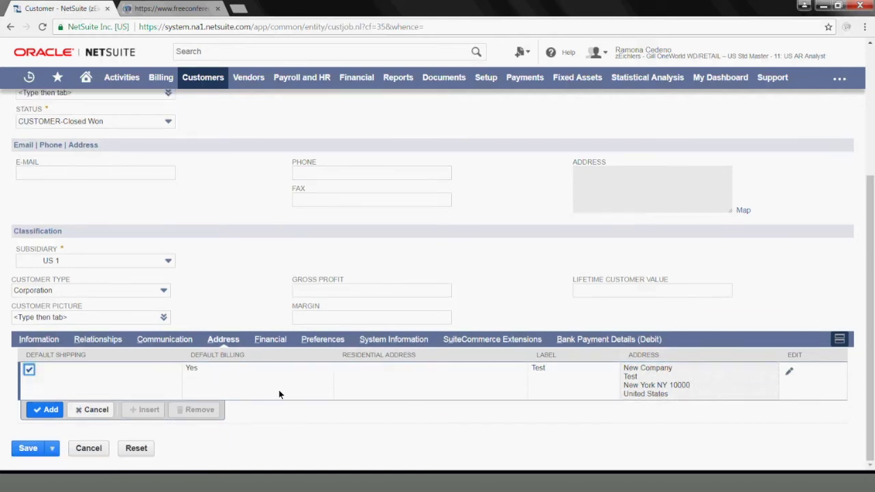
Step: Set the default receivables account to 1100 Accounts Receivable and the deferred revenue account for revenue reclassification to 2900 Deferred Revenue
left_click(272, 340)
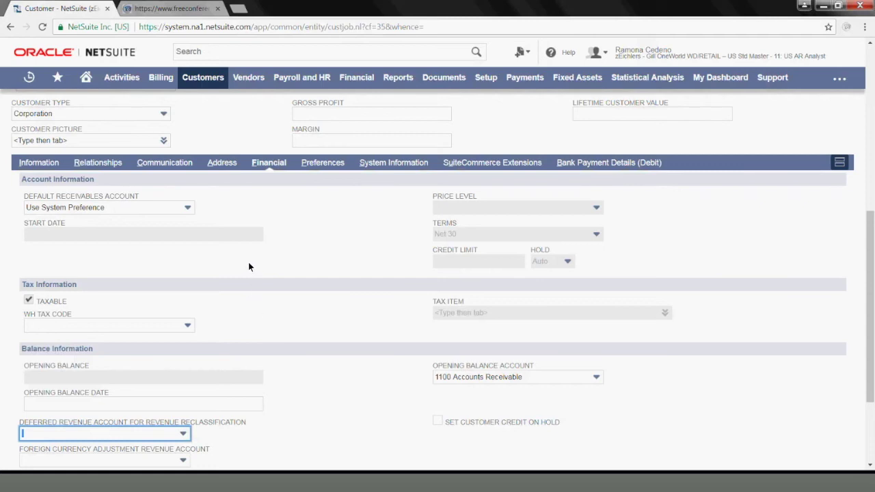
left_click(121, 206)
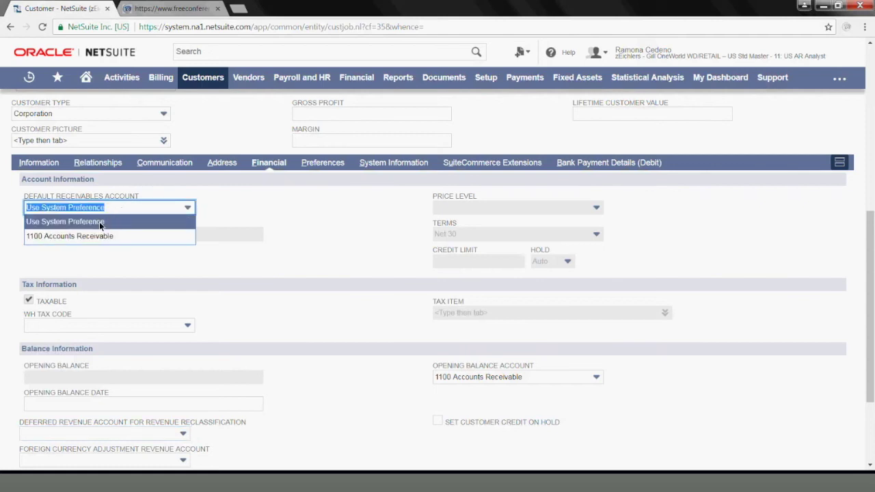
left_click(84, 236)
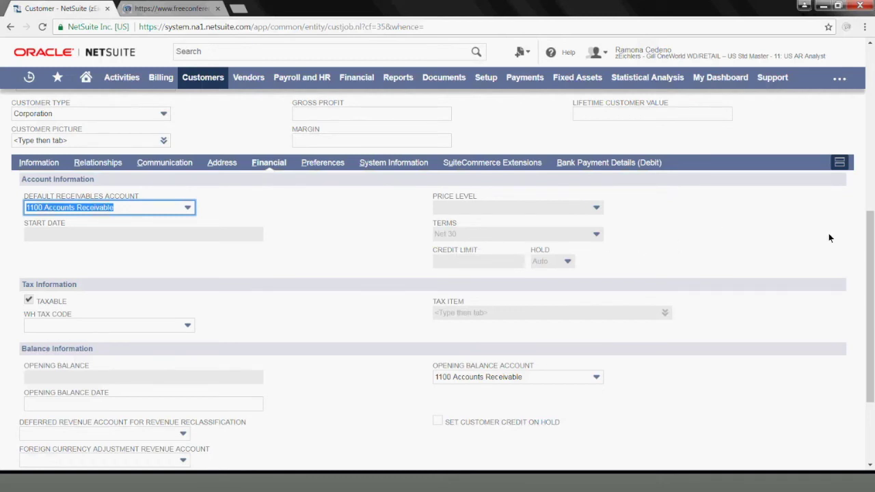
left_click_drag(865, 234, 861, 283)
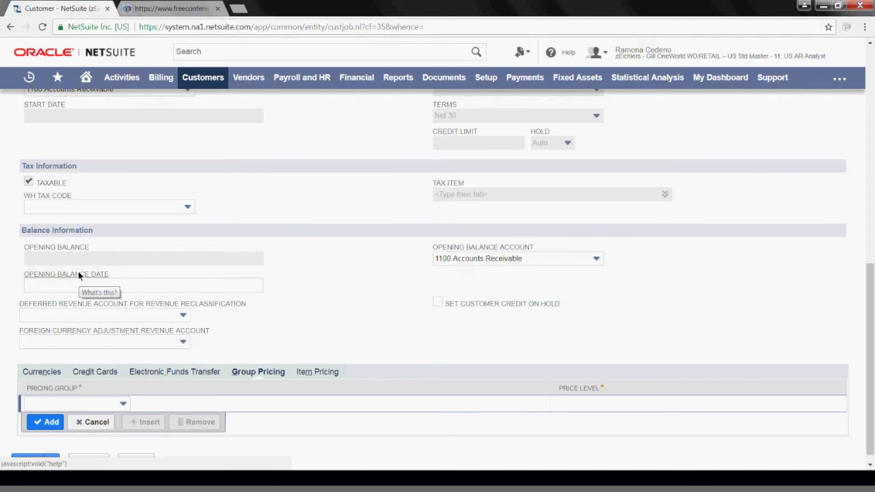
left_click(89, 319)
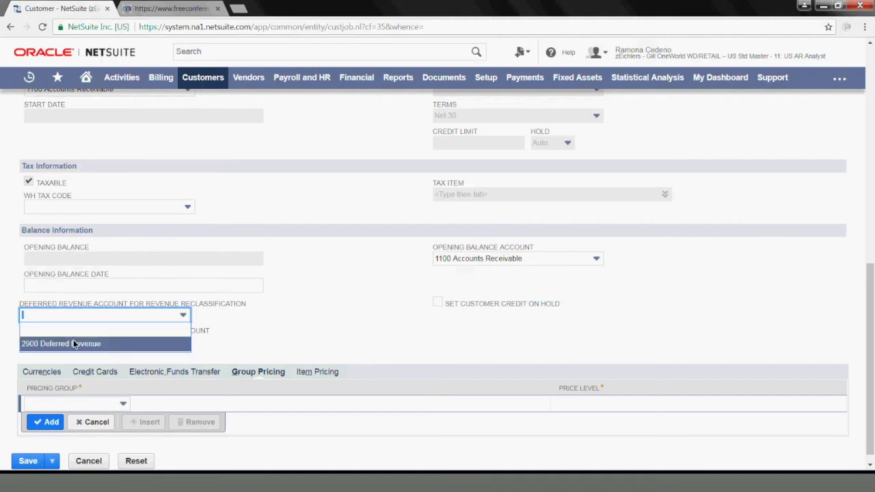
left_click(73, 342)
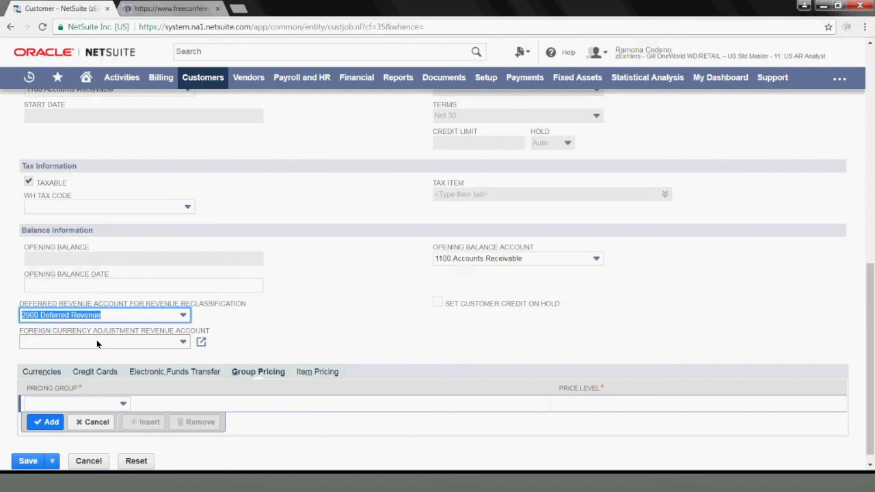
Step: Review the accounts available for foreign currency adjustment revenue and leave the field blank
left_click(96, 342)
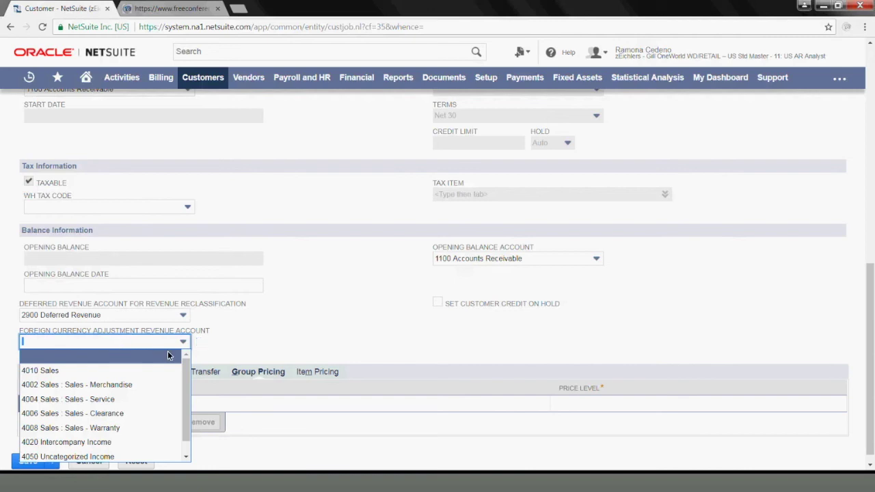
mouse_move(181, 367)
left_mouse_down()
mouse_move(181, 408)
mouse_move(180, 373)
left_mouse_up()
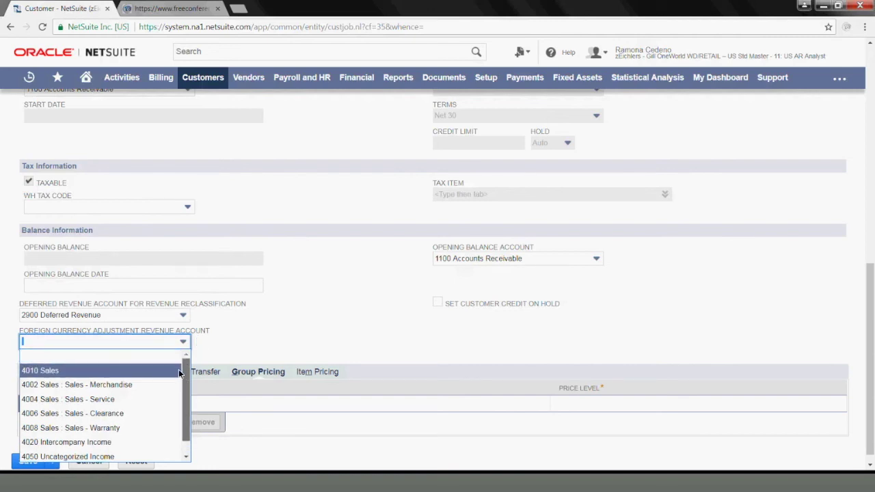
left_click(179, 372)
key("BackSpace")
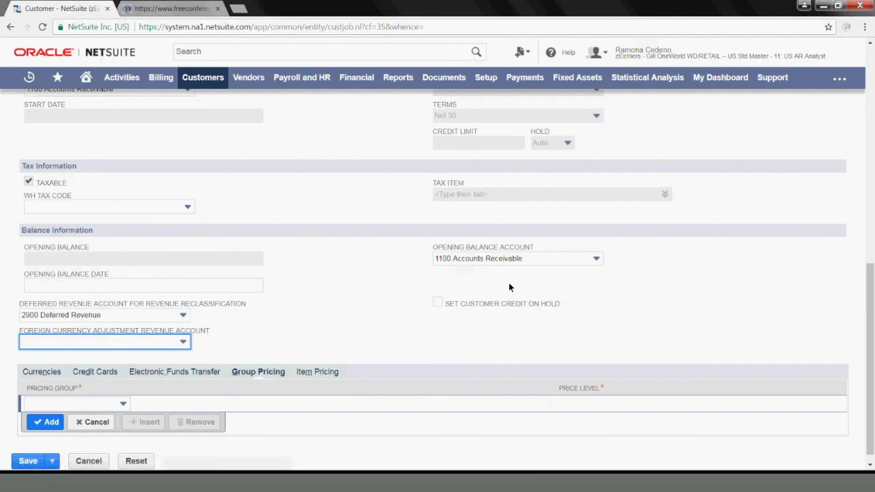
Step: Select 1100 Accounts Receivable as the opening balance account and USD as the customer's currency
left_click(470, 260)
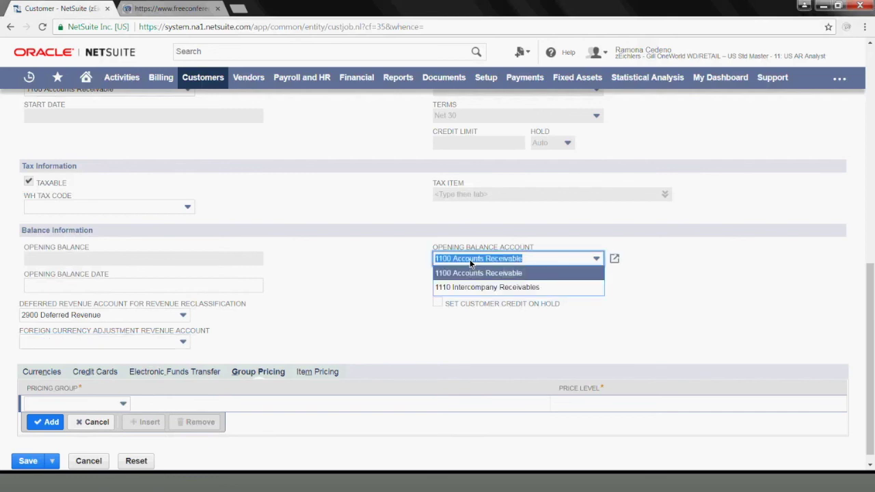
left_click(470, 276)
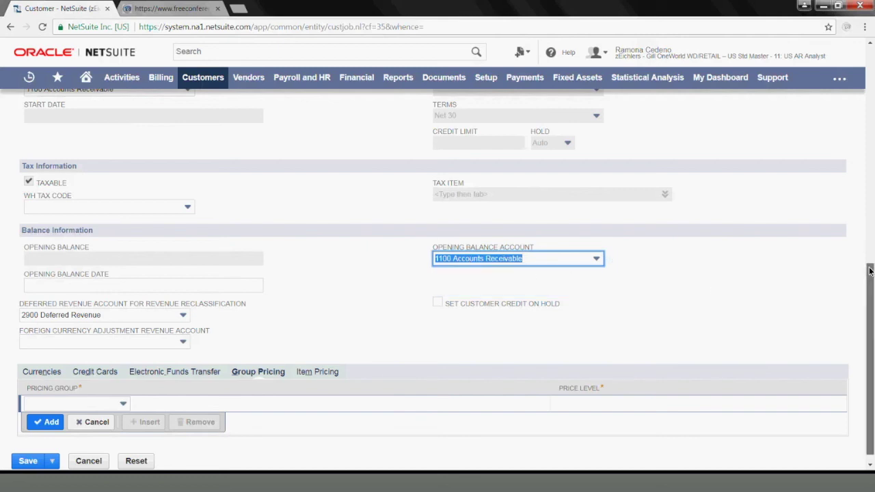
left_click_drag(870, 286, 870, 293)
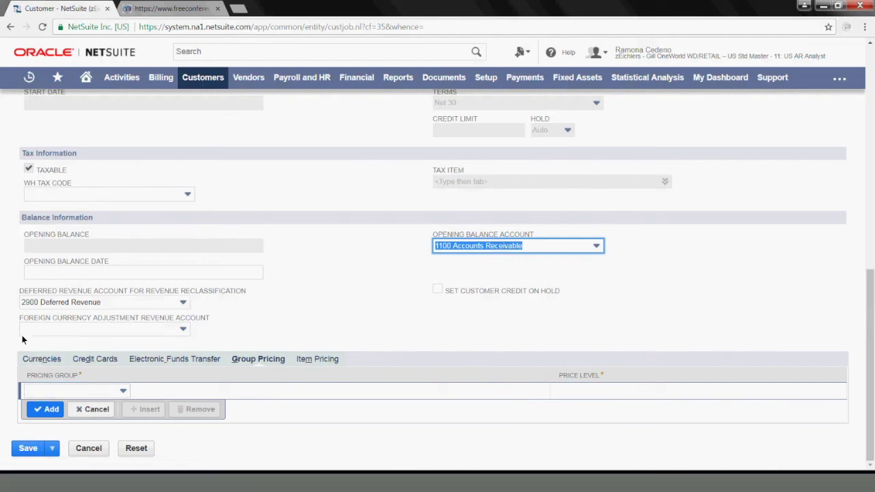
left_click(27, 362)
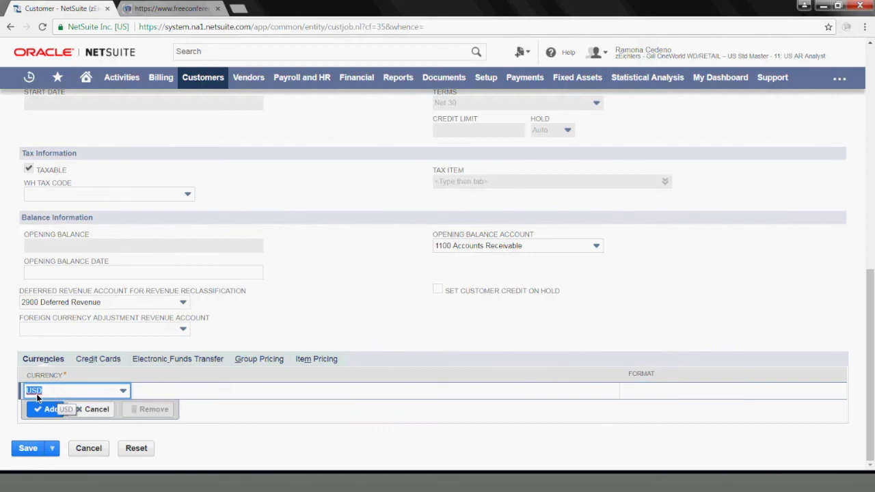
left_click(46, 394)
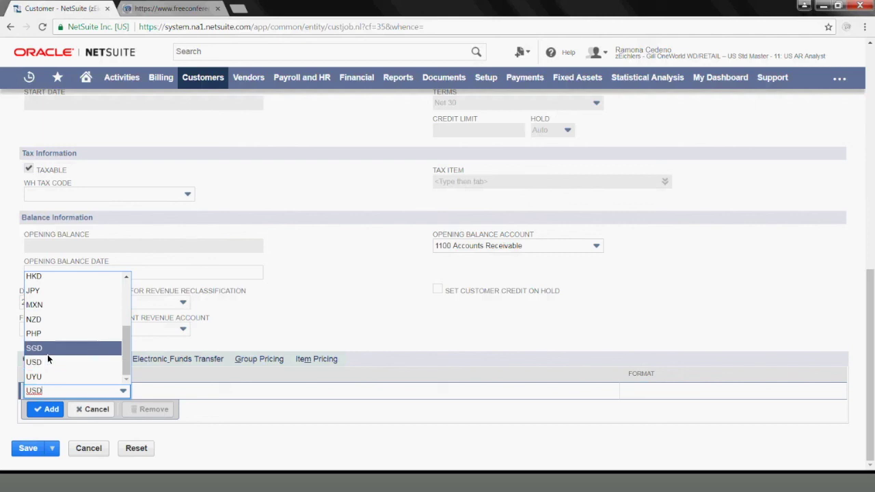
left_click(47, 359)
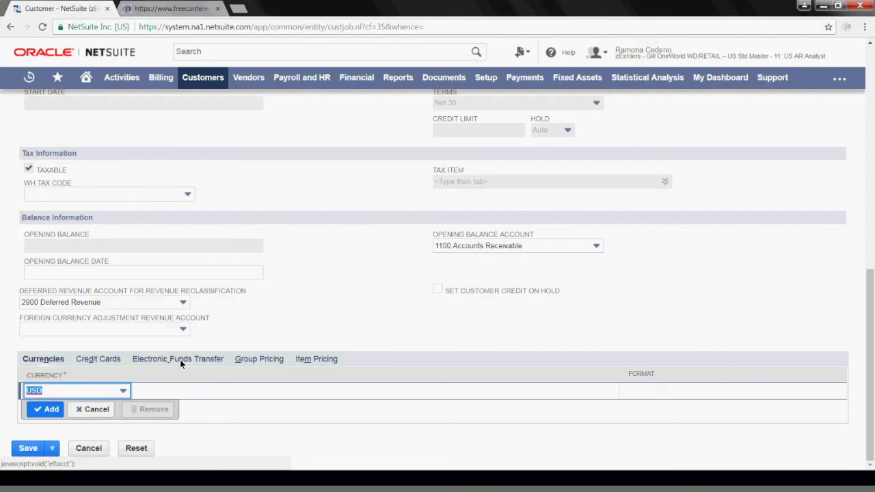
Step: Look through the credit card, electronic funds transfer, group pricing and item pricing sections, and save the customer record
left_click(104, 361)
left_click(141, 358)
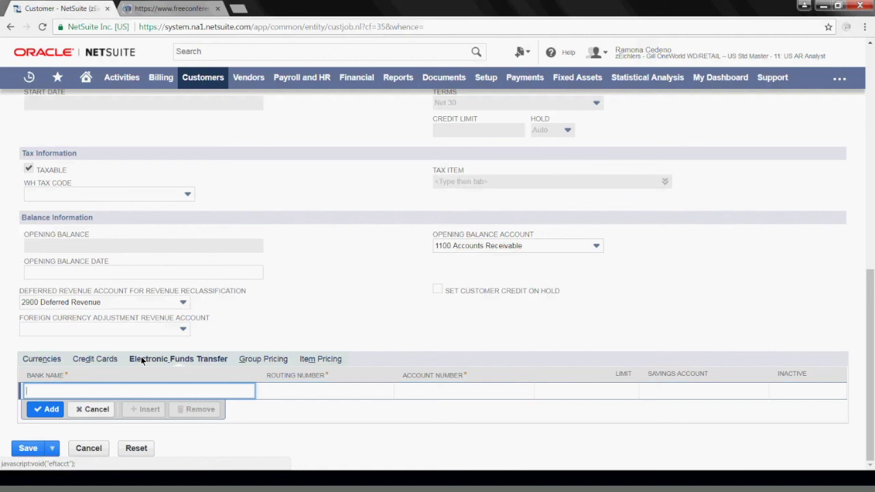
left_click(272, 361)
left_click(320, 361)
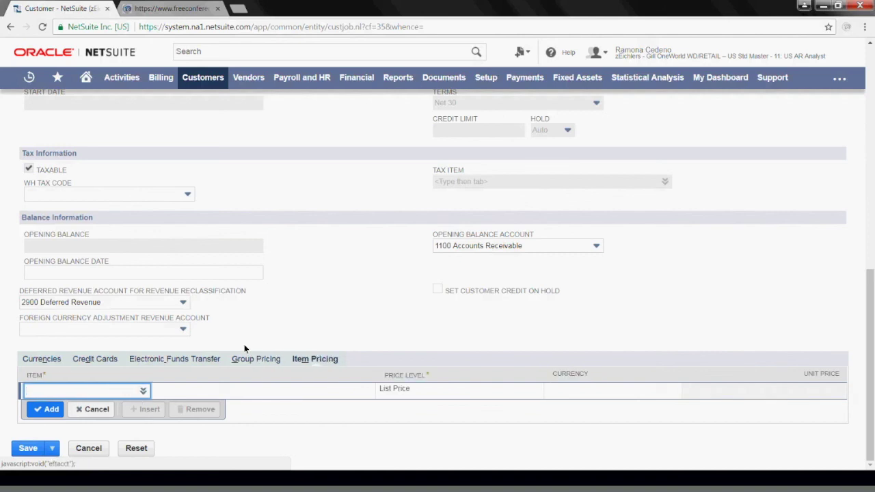
left_click_drag(872, 318, 862, 91)
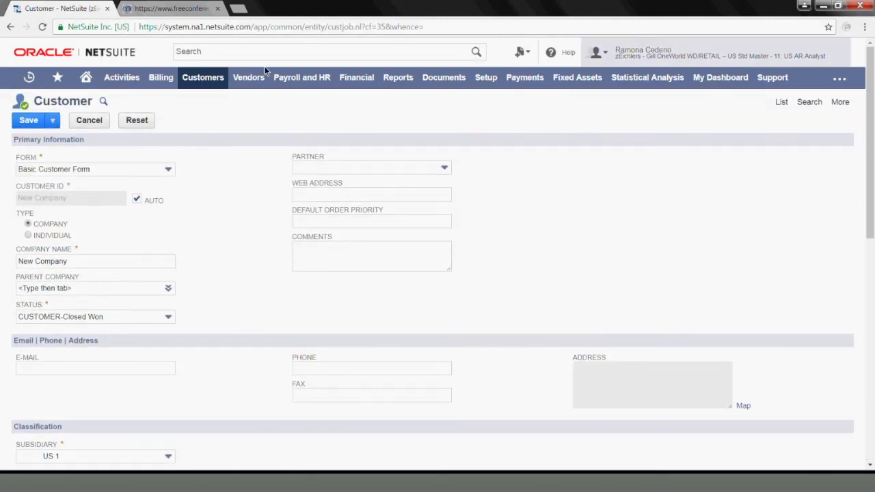
left_click(34, 122)
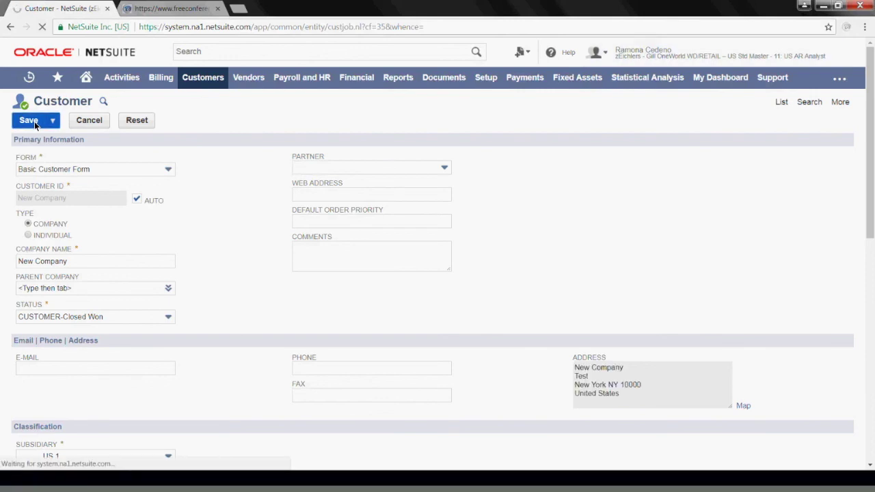